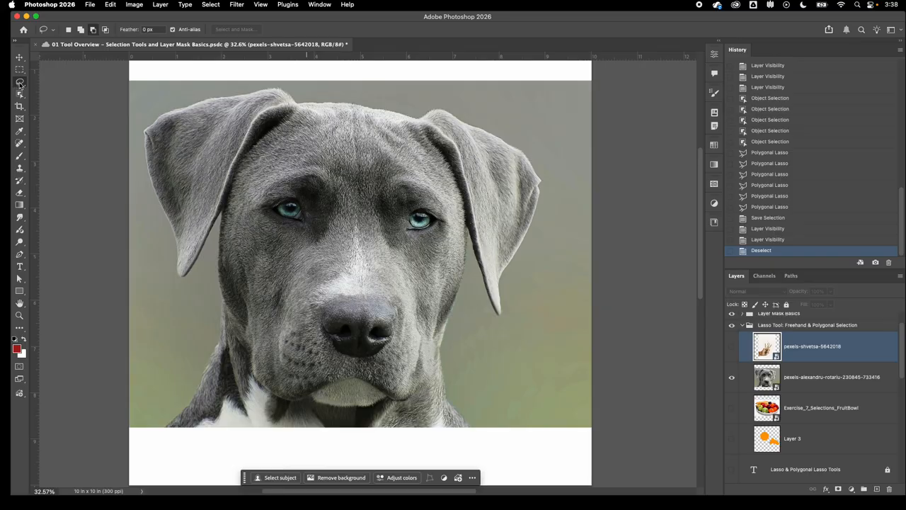
# Cycle through the lasso tools and activate the Polygonal Lasso Tool.
pyautogui.click(19, 83)
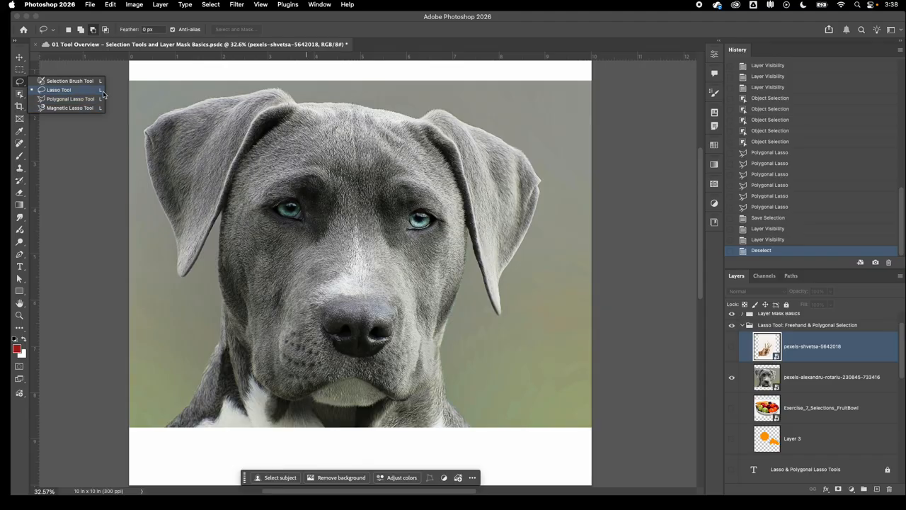
pyautogui.click(22, 85)
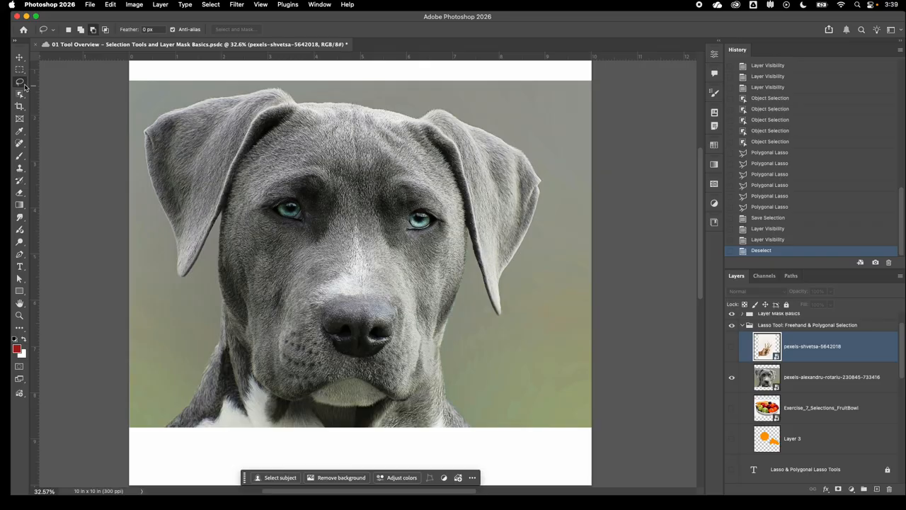
pyautogui.hotkey('shift', 'l')
pyautogui.hotkey('shift', 'l')
pyautogui.hotkey('shift', 'l')
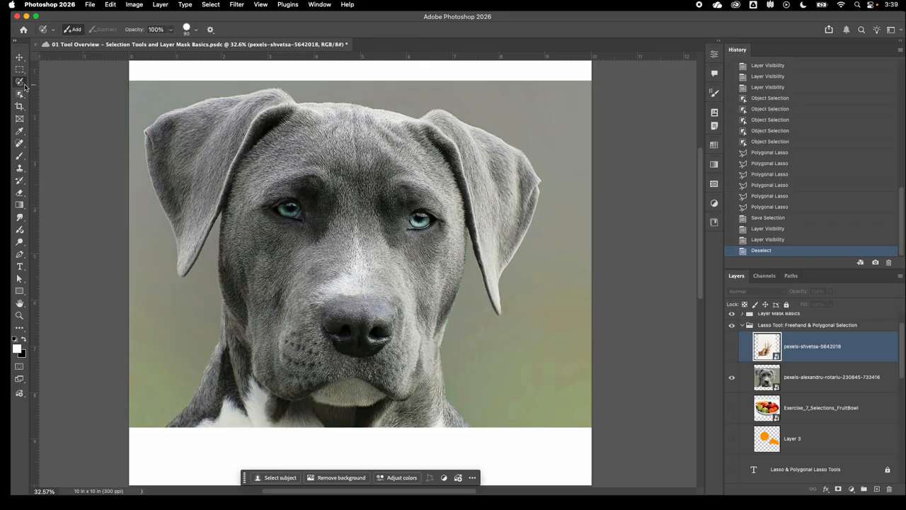
pyautogui.hotkey('shift', 'l')
pyautogui.hotkey('shift', 'l')
pyautogui.hotkey('shift', 'l')
pyautogui.hotkey('shift', 'l')
pyautogui.hotkey('shift', 'l')
pyautogui.hotkey('shift', 'l')
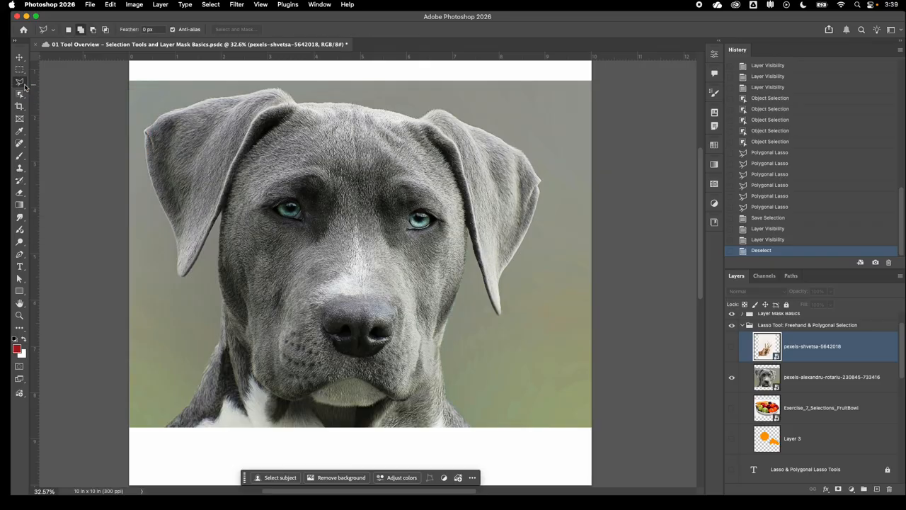
pyautogui.hotkey('shift', 'l')
pyautogui.hotkey('shift', 'l')
pyautogui.hotkey('shift', 'l')
pyautogui.hotkey('shift', 'l')
pyautogui.click(175, 107)
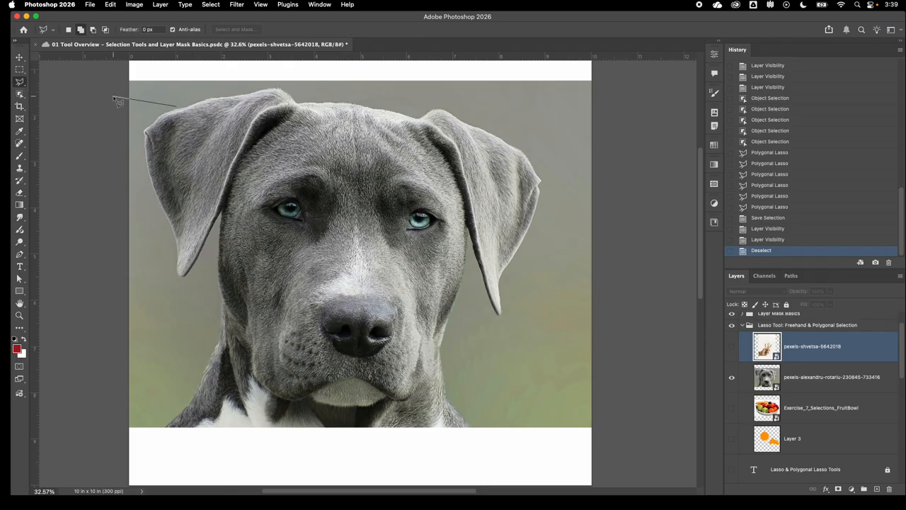
pyautogui.click(112, 95)
pyautogui.click(78, 164)
pyautogui.click(52, 193)
pyautogui.click(92, 183)
pyautogui.click(49, 167)
pyautogui.click(44, 205)
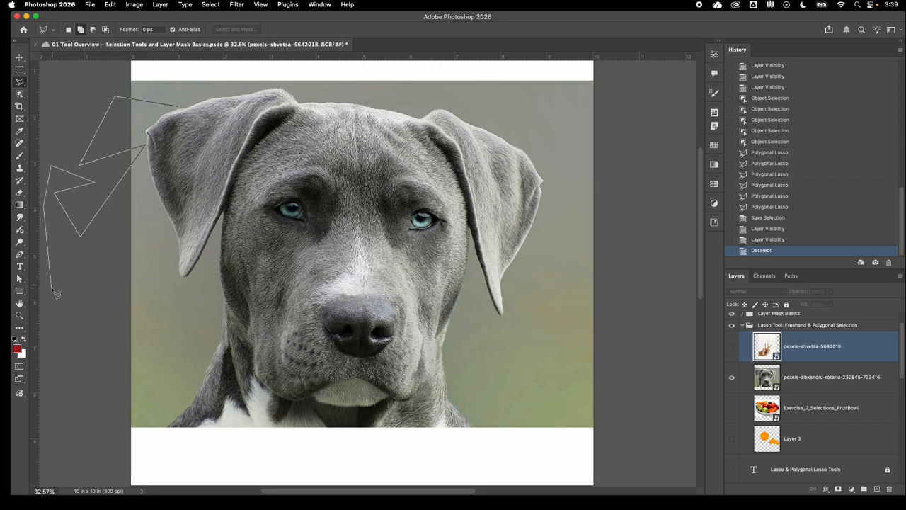
pyautogui.click(51, 287)
pyautogui.click(103, 262)
pyautogui.click(100, 319)
pyautogui.click(135, 305)
pyautogui.click(137, 254)
pyautogui.click(157, 259)
pyautogui.click(149, 327)
pyautogui.click(183, 328)
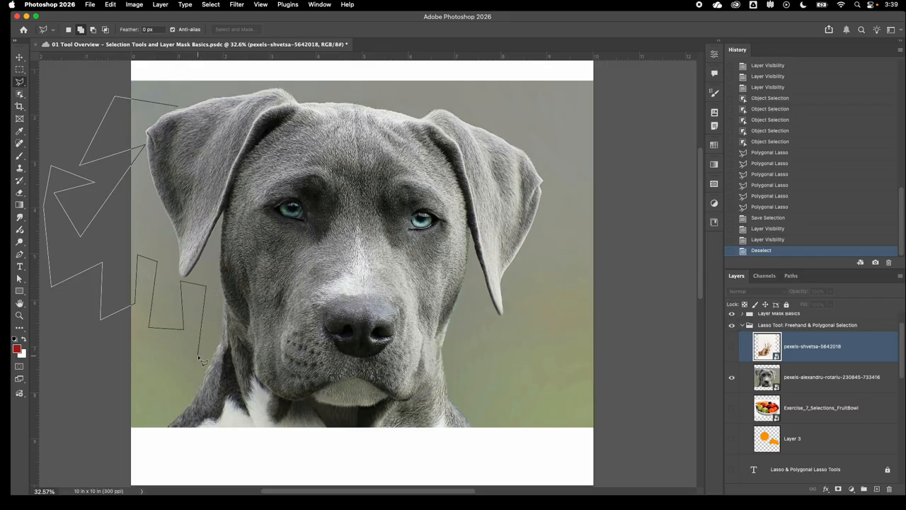
pyautogui.press('Escape')
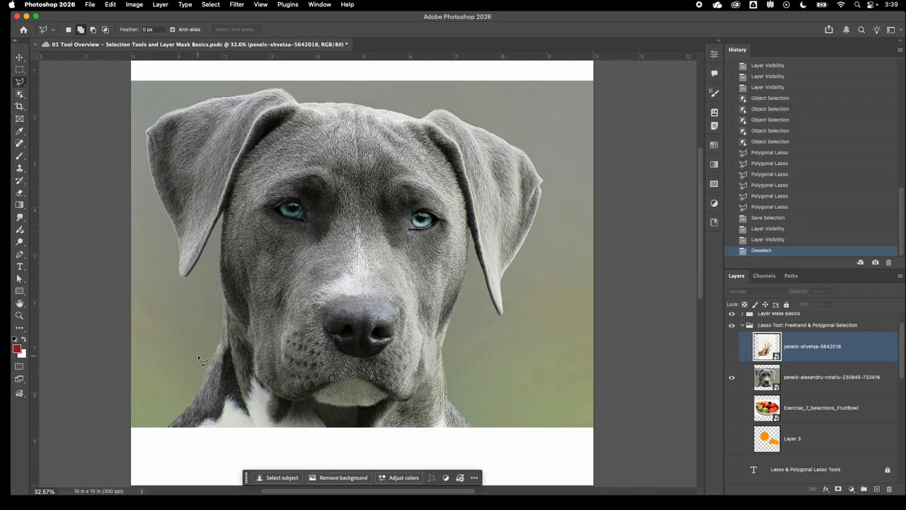
# Select the upper part of the dog's left-hand ear with the Polygonal Lasso, following its top edge and closing across the forehead.
pyautogui.click(298, 104)
pyautogui.click(288, 93)
pyautogui.click(278, 88)
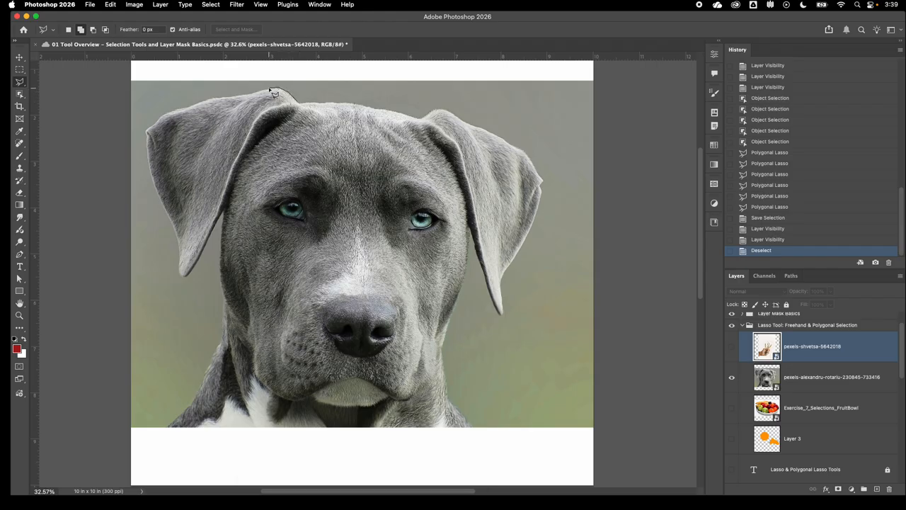
pyautogui.click(257, 89)
pyautogui.click(216, 97)
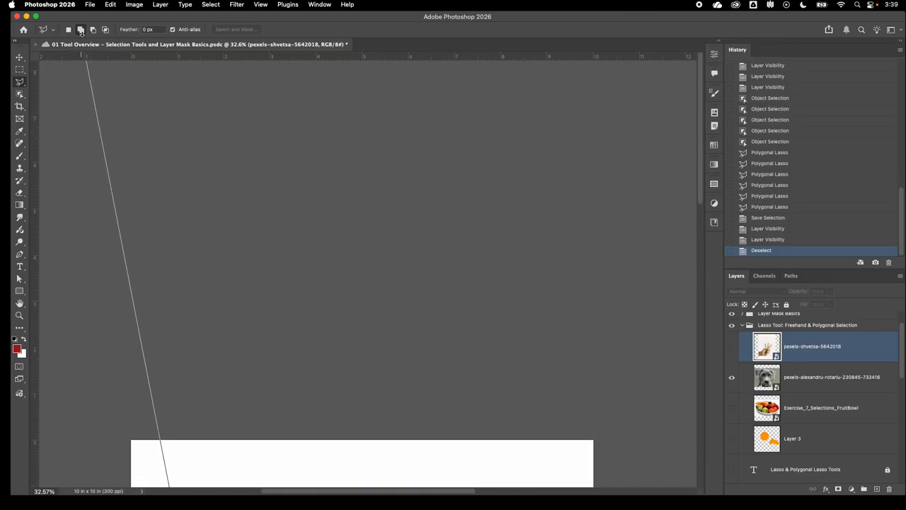
pyautogui.scroll(-10, 126, 155)
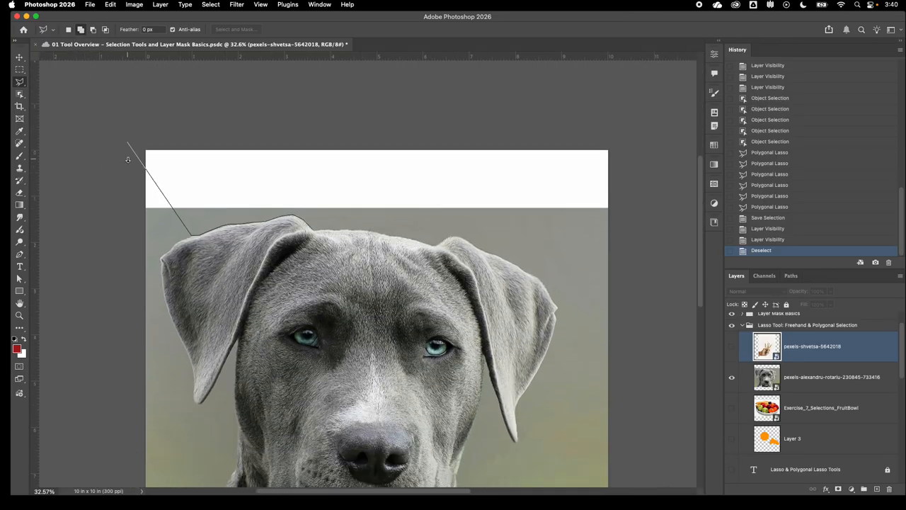
pyautogui.scroll(3, 132, 121)
pyautogui.scroll(-5, 145, 189)
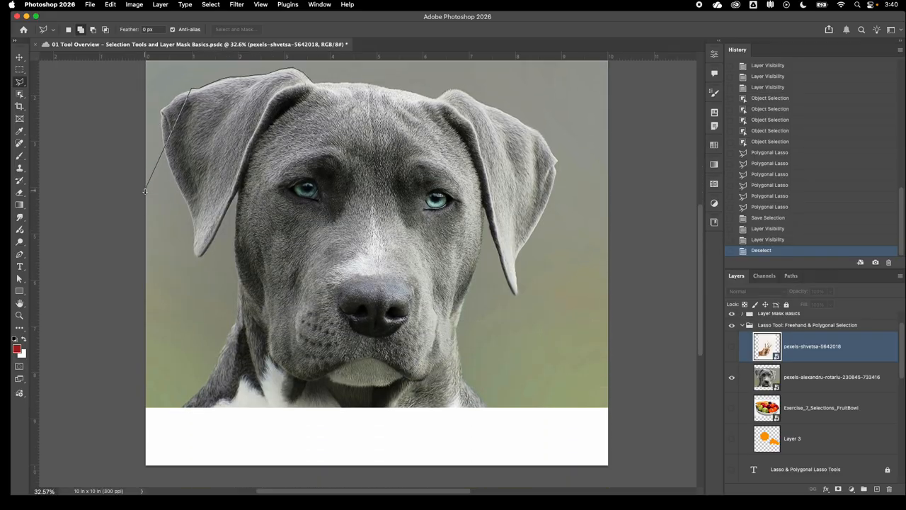
pyautogui.scroll(1, 146, 191)
pyautogui.hscroll(1, 145, 191)
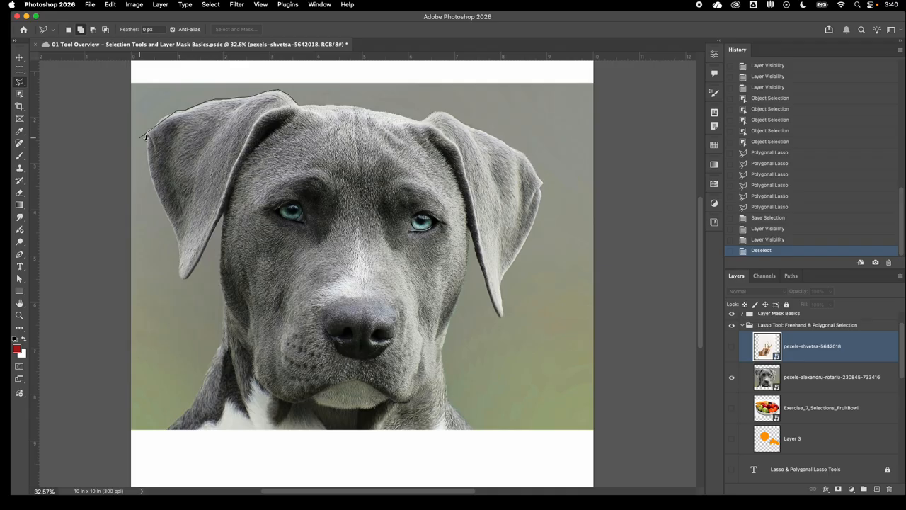
pyautogui.click(155, 151)
pyautogui.doubleClick(298, 105)
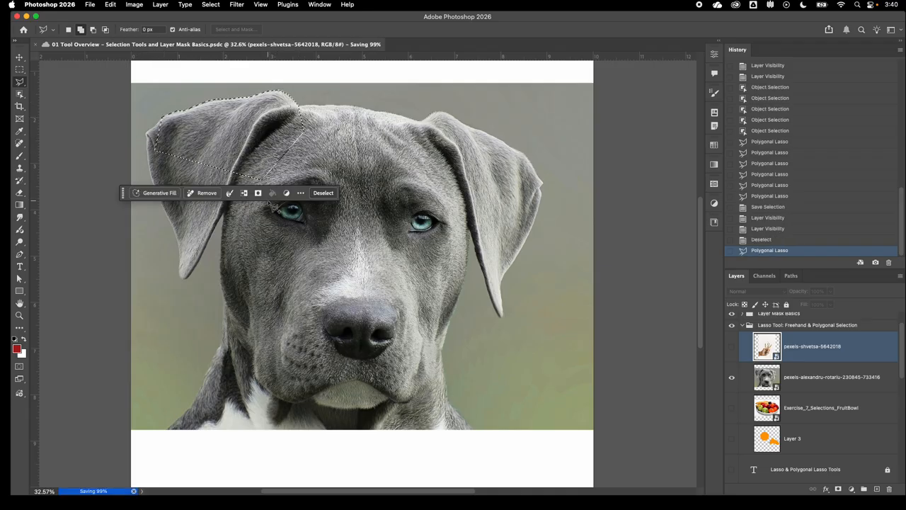
# Add the outer edge of the left-hand ear to the selection, closing the polygon inside the head.
pyautogui.click(164, 117)
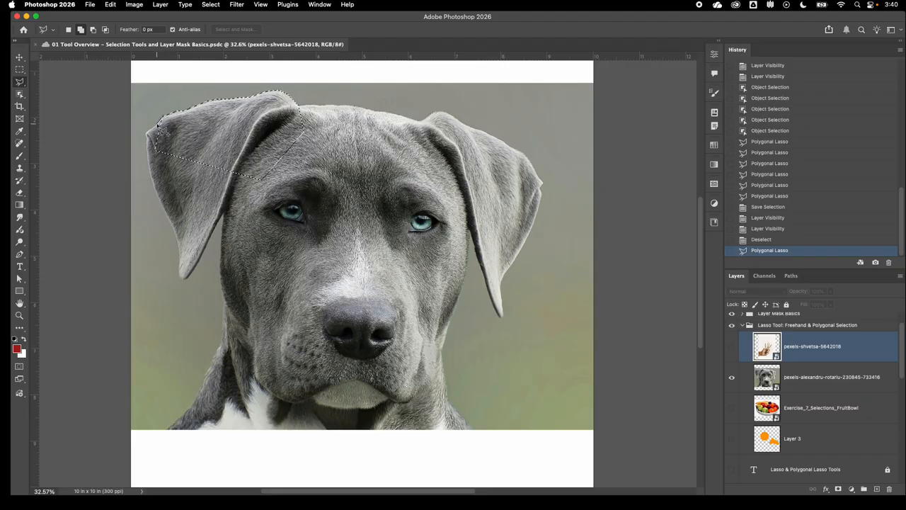
pyautogui.click(146, 132)
pyautogui.click(147, 158)
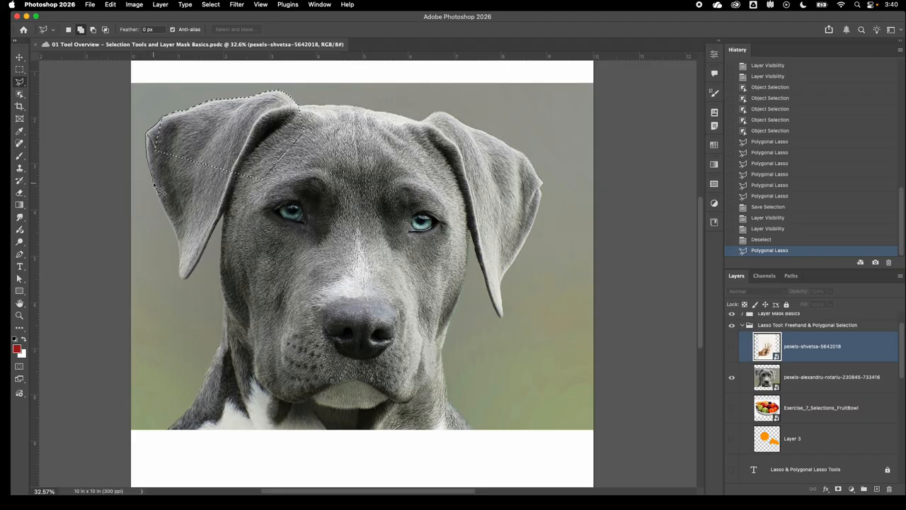
pyautogui.click(154, 184)
pyautogui.click(170, 218)
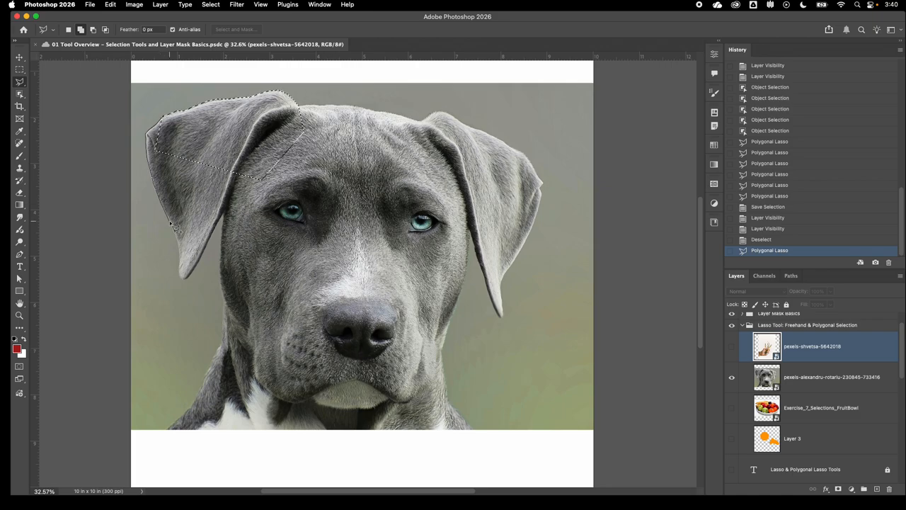
pyautogui.doubleClick(224, 203)
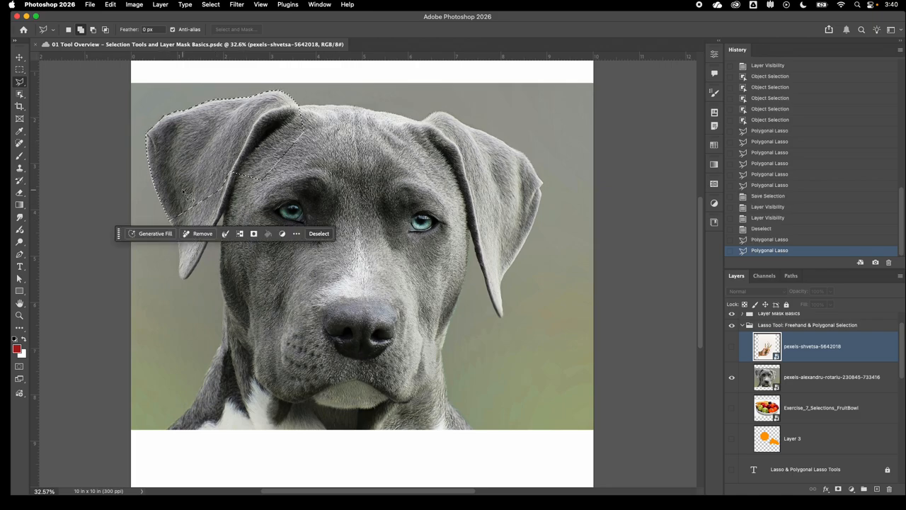
# Add the left-hand ear tip, cheek, neck and shoulder to the selection, closing the polygon through the nose and forehead.
pyautogui.click(168, 213)
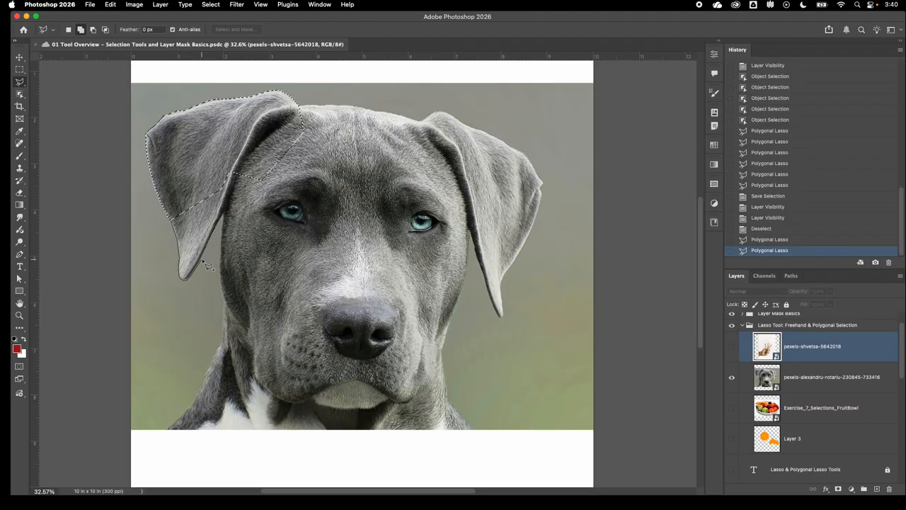
pyautogui.click(223, 215)
pyautogui.click(222, 343)
pyautogui.click(215, 354)
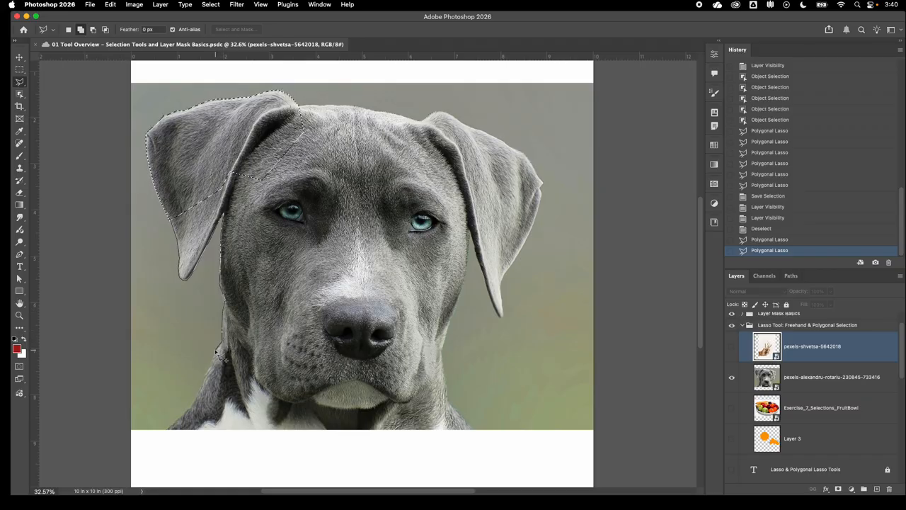
pyautogui.click(198, 393)
pyautogui.click(170, 429)
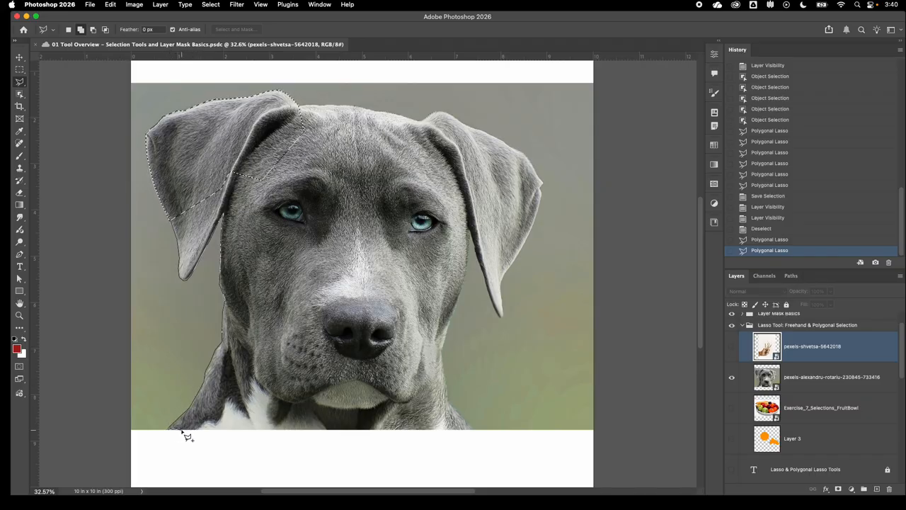
pyautogui.click(237, 427)
pyautogui.click(365, 283)
pyautogui.doubleClick(380, 172)
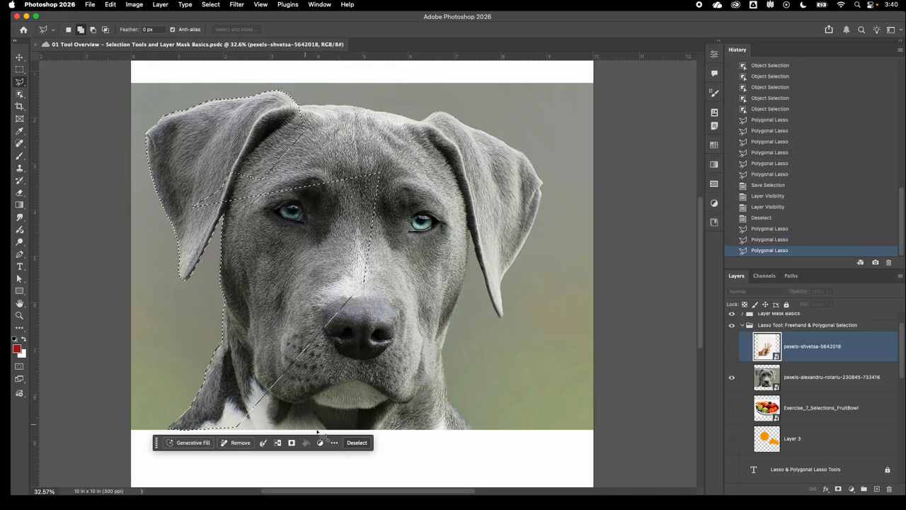
pyautogui.keyDown('shift'); pyautogui.click(234, 427); pyautogui.keyUp('shift')
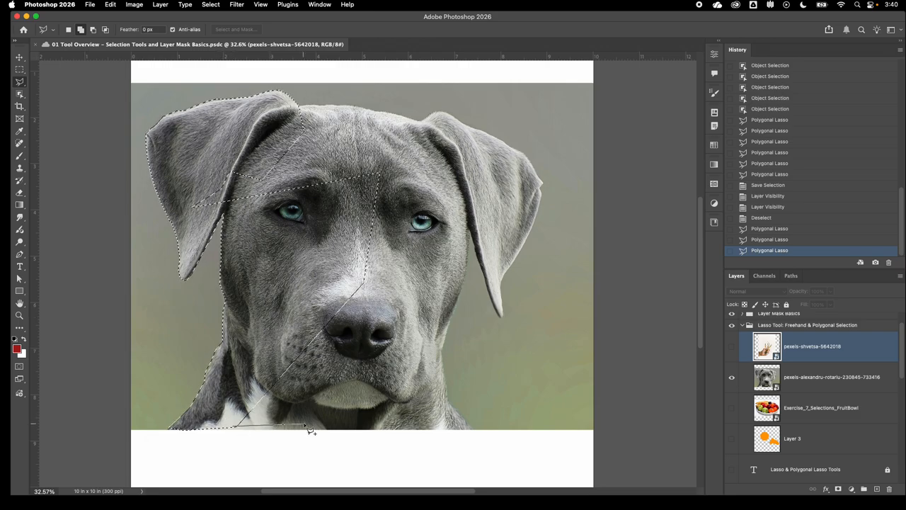
pyautogui.click(470, 428)
pyautogui.click(443, 402)
pyautogui.click(442, 349)
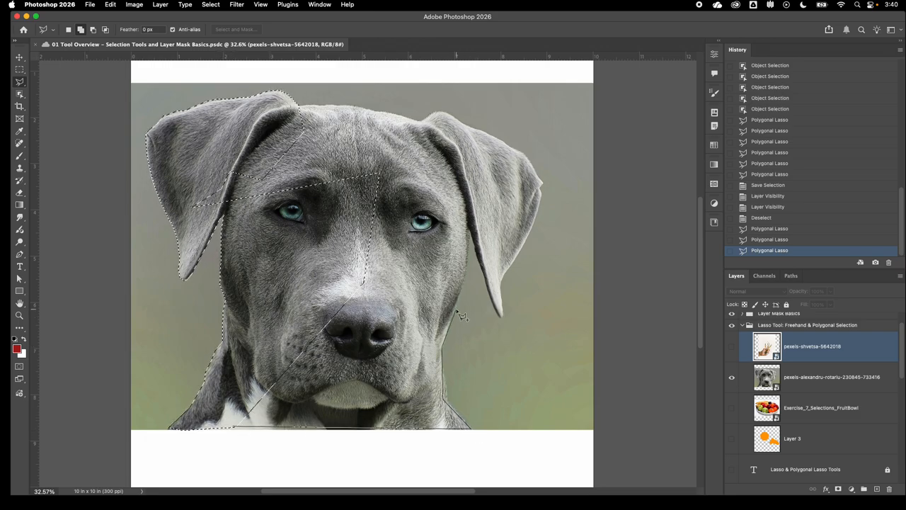
pyautogui.click(459, 303)
pyautogui.click(471, 239)
pyautogui.doubleClick(500, 315)
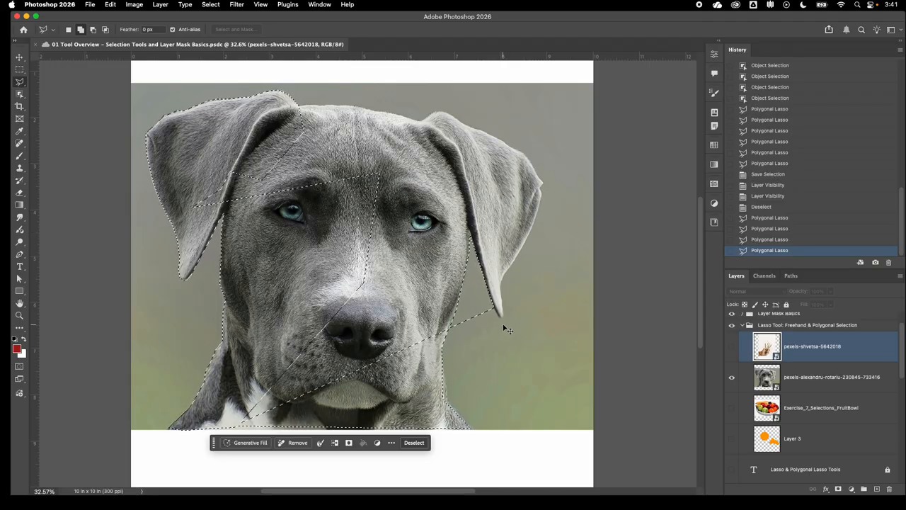
pyautogui.hotkey('ctrl', 'z')
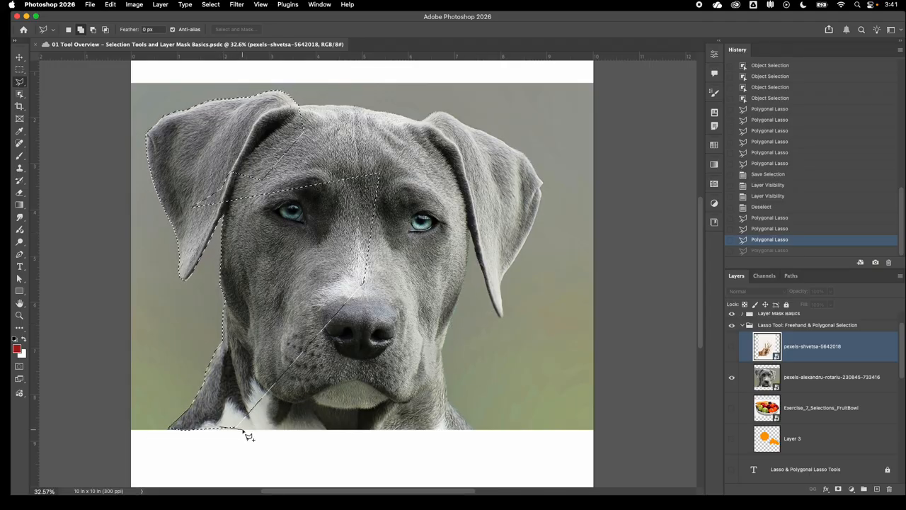
# Trace an additional polygon along the photo's bottom edge, the right-hand neck and cheek, and down the ear's inner edge.
pyautogui.click(476, 430)
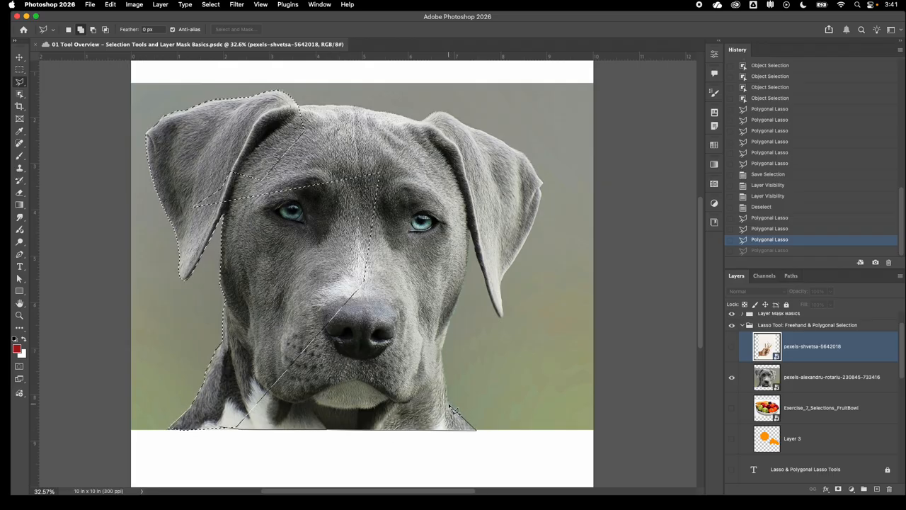
pyautogui.click(449, 409)
pyautogui.click(441, 352)
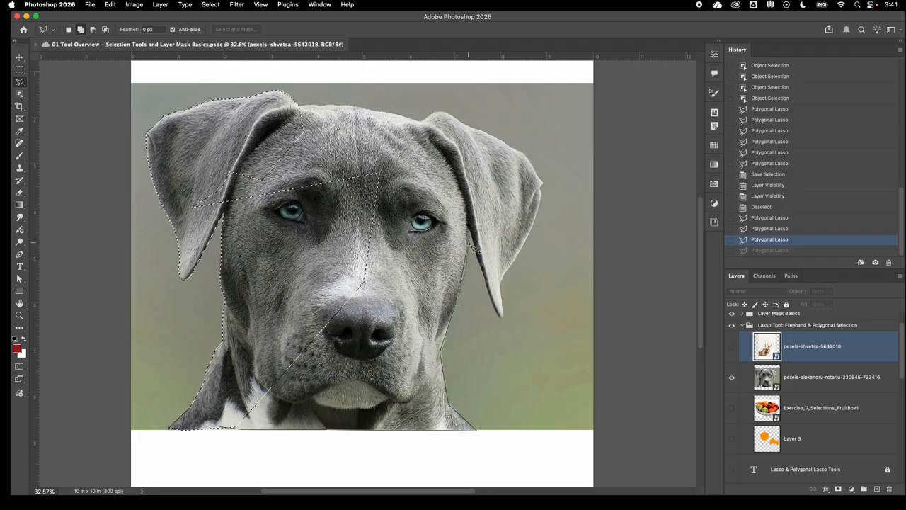
pyautogui.click(470, 232)
pyautogui.click(493, 309)
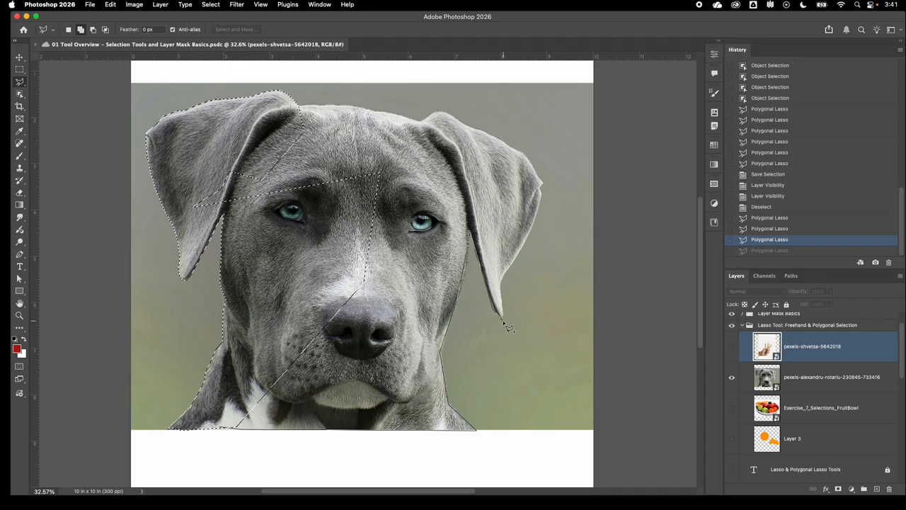
# Continue the polygon around the right-hand ear and the top of the head, closing it inside the face to complete the dog selection.
pyautogui.click(503, 320)
pyautogui.click(500, 276)
pyautogui.click(529, 238)
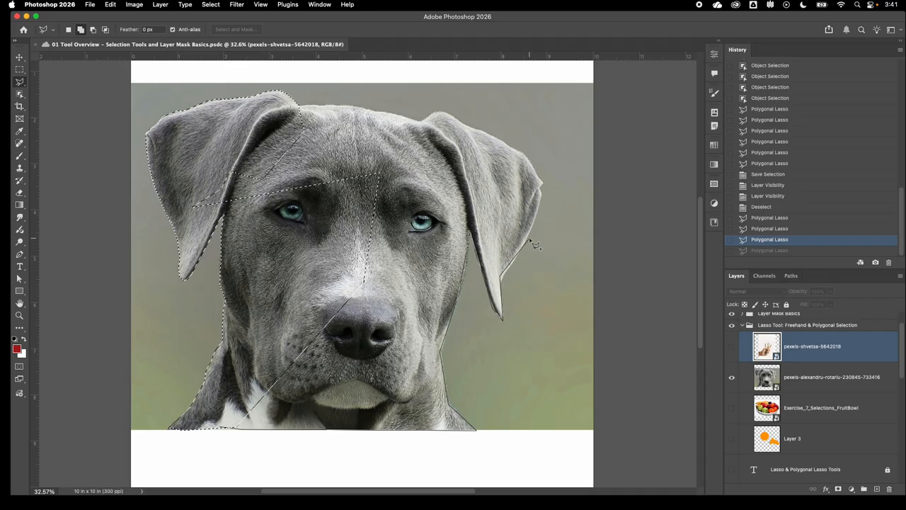
pyautogui.click(543, 185)
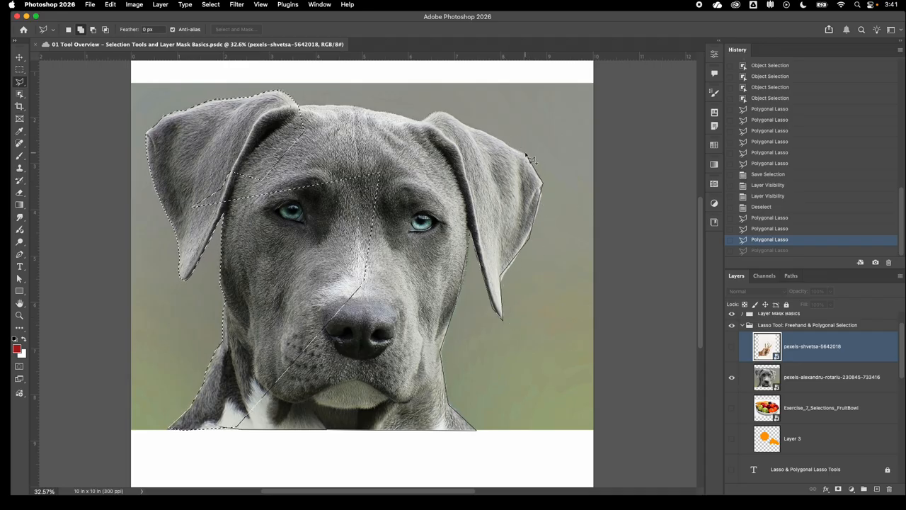
pyautogui.click(526, 154)
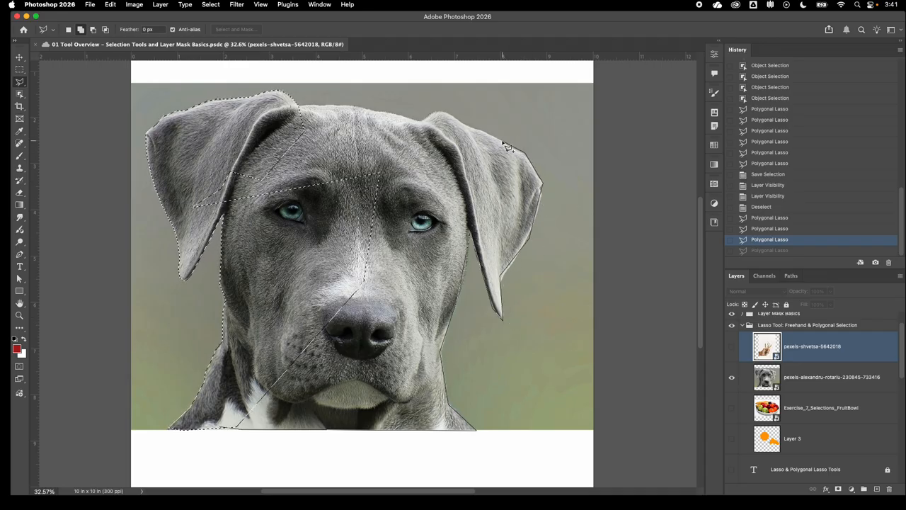
pyautogui.click(448, 110)
pyautogui.click(422, 119)
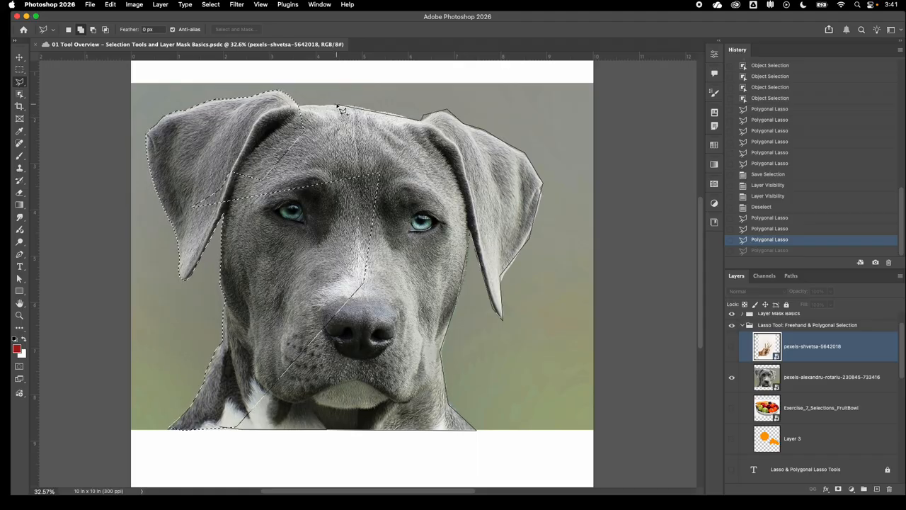
pyautogui.click(300, 105)
pyautogui.click(245, 218)
pyautogui.doubleClick(297, 308)
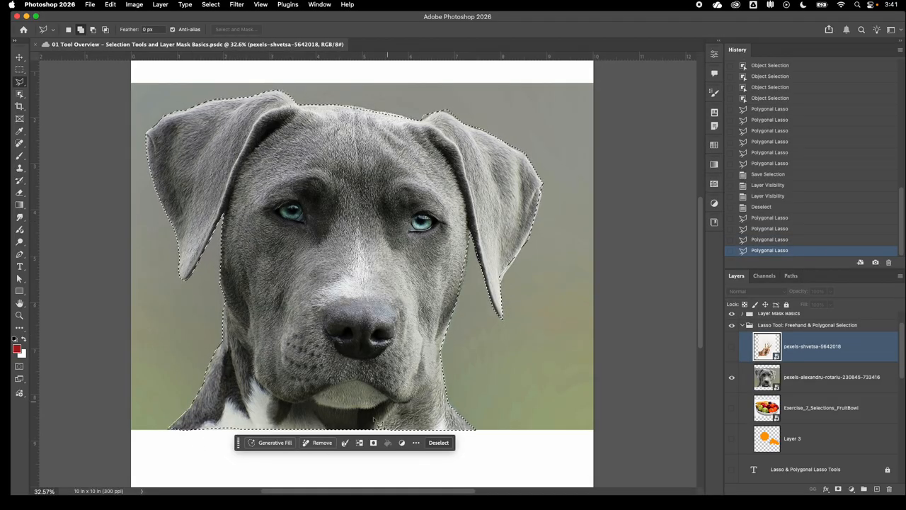
pyautogui.scroll(-1, 363, 400)
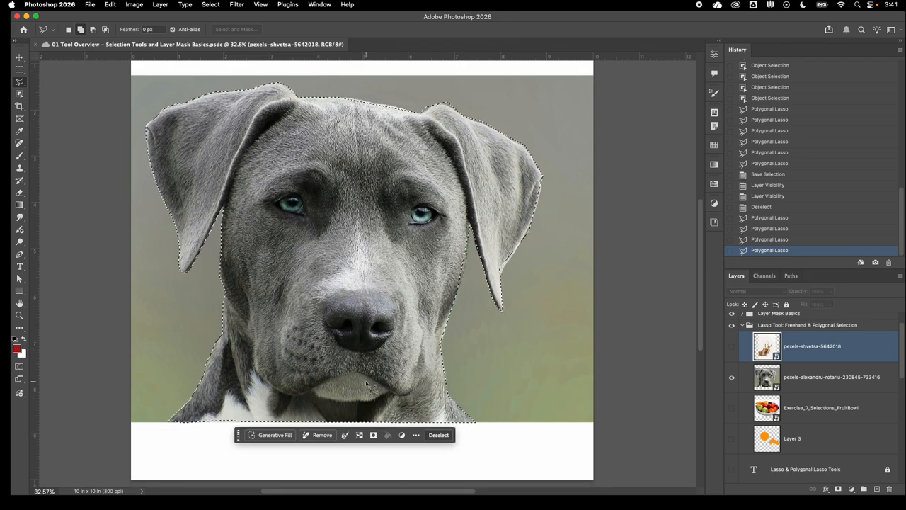
# Rasterize the dog photo layer so its selected pixels can be edited directly.
pyautogui.click(789, 388)
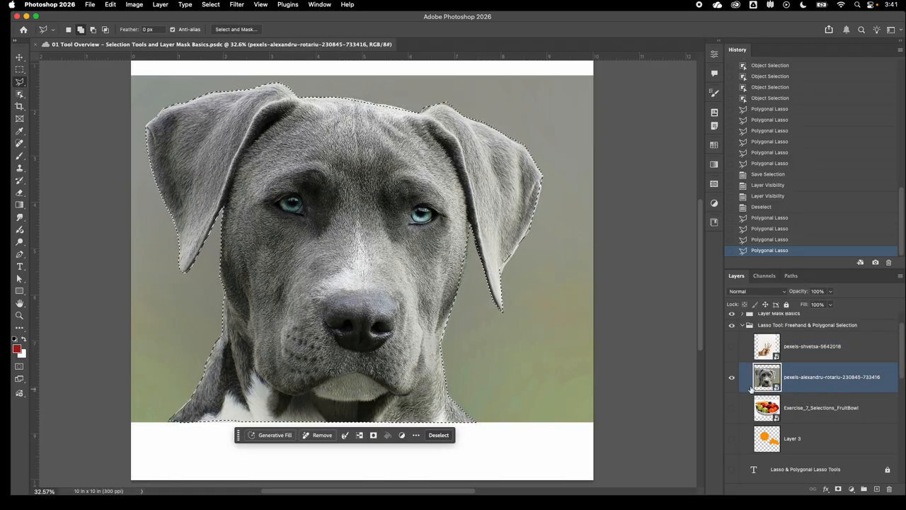
pyautogui.press('super+c')
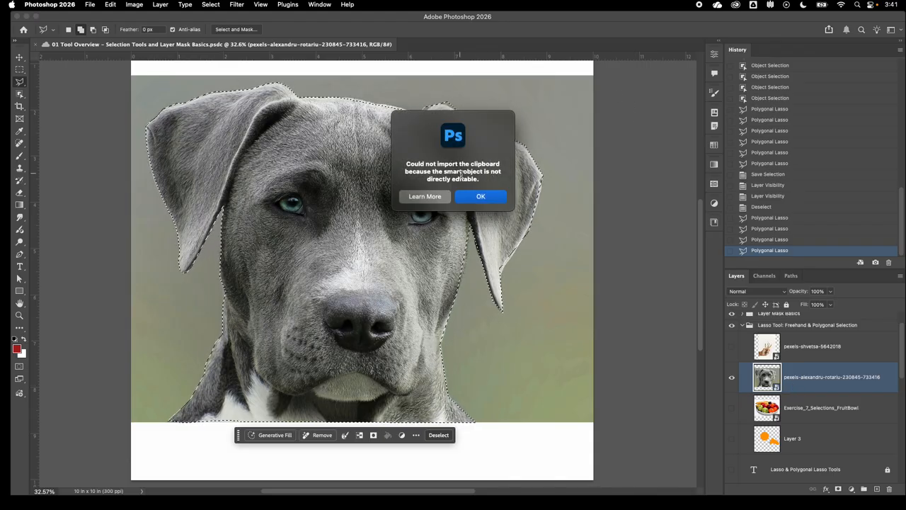
pyautogui.click(480, 197)
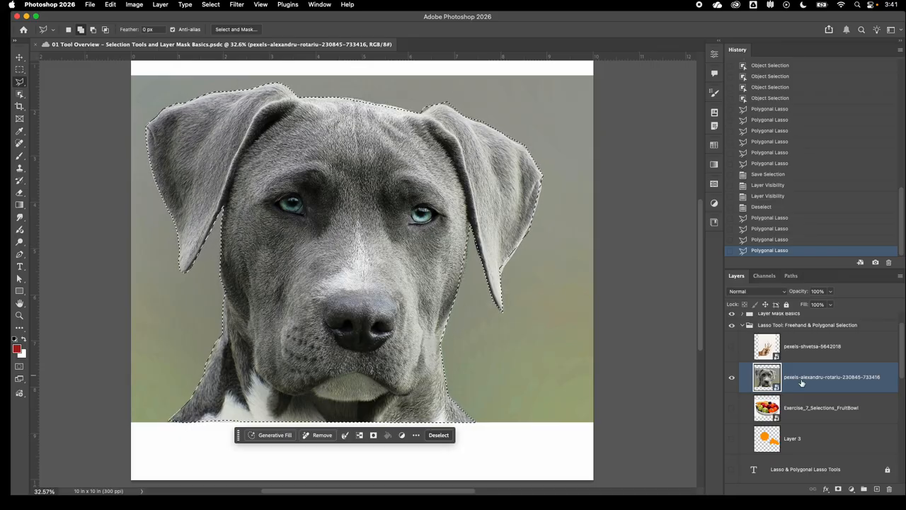
pyautogui.rightClick(858, 372)
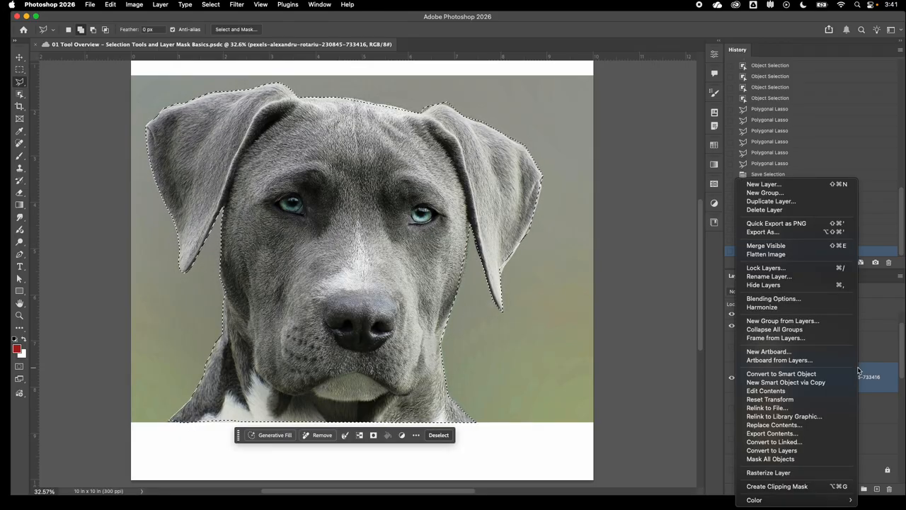
pyautogui.click(780, 478)
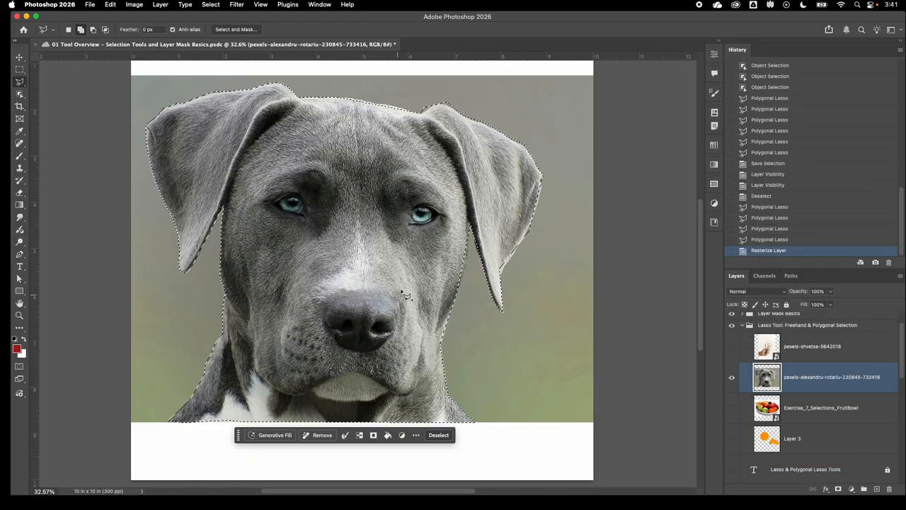
# Clear the selected dog from the rasterized photo layer and undo the clearing.
pyautogui.press('Delete')
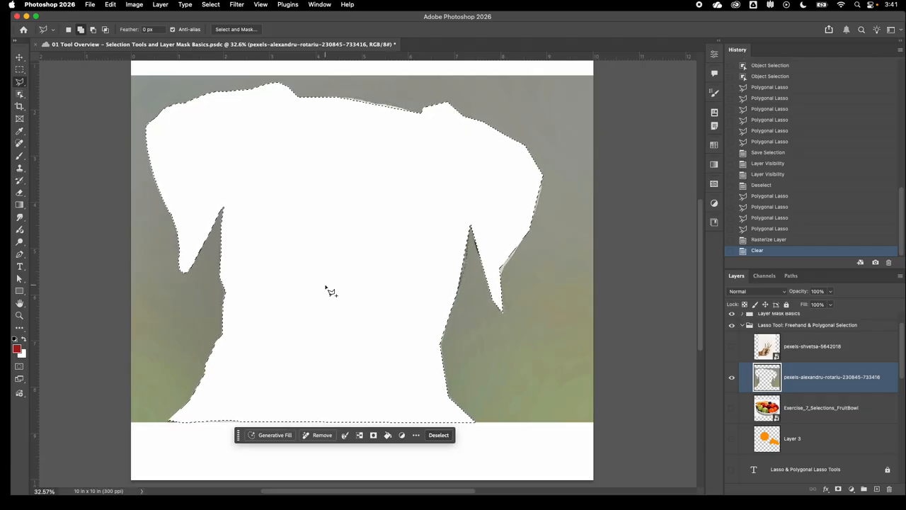
pyautogui.press('cmd+z')
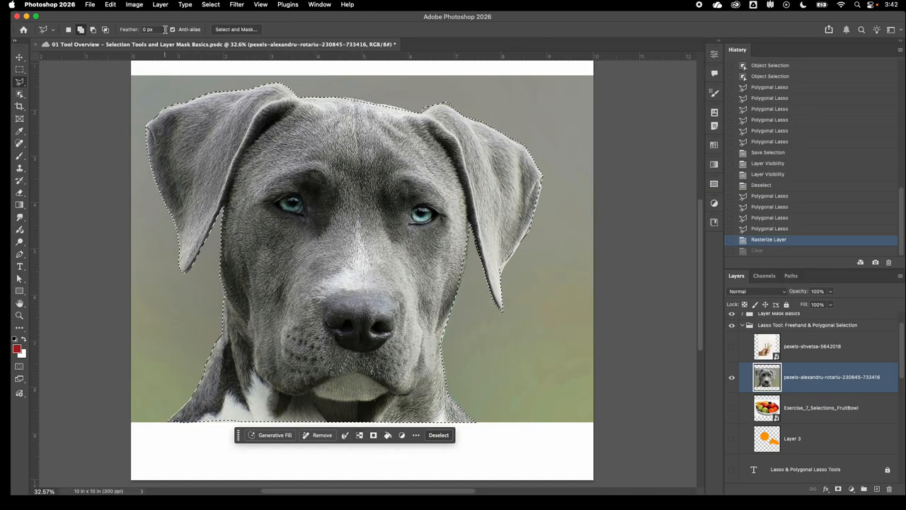
# Invert the selection, clear the background around the dog and deselect.
pyautogui.click(211, 5)
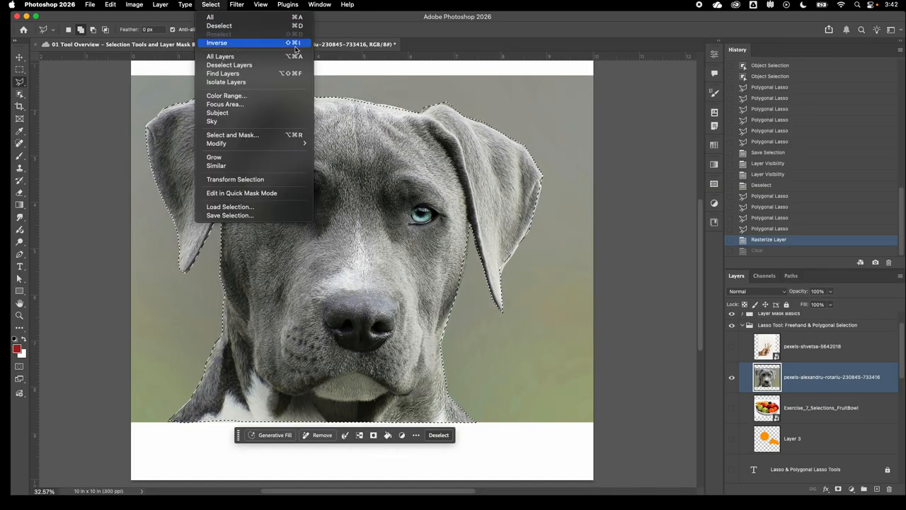
pyautogui.click(211, 4)
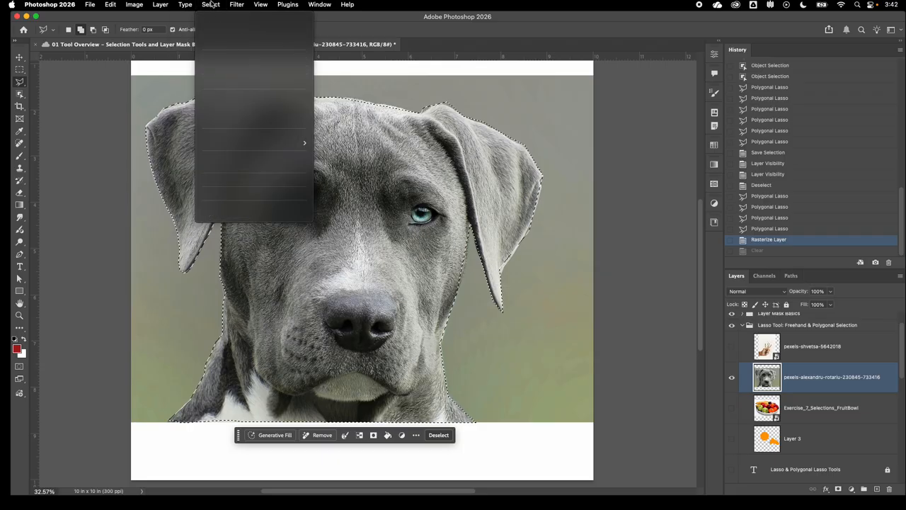
pyautogui.click(360, 435)
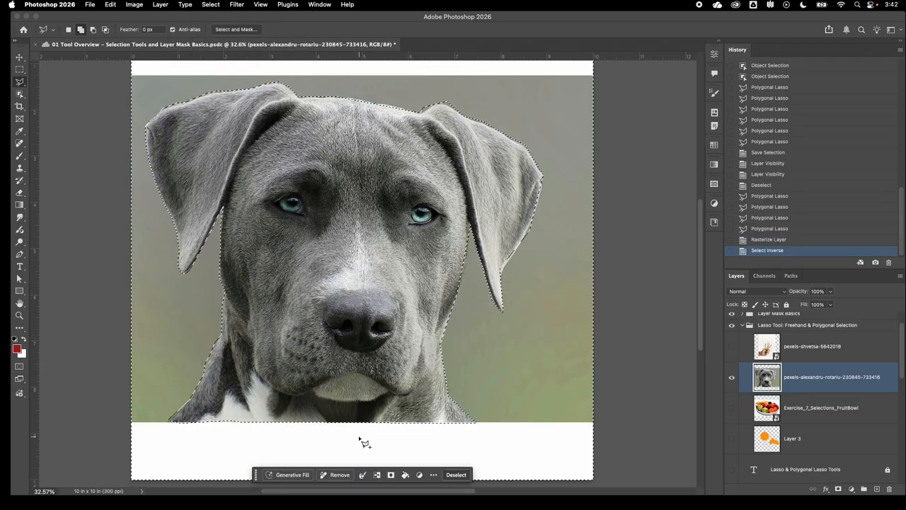
pyautogui.press('Delete')
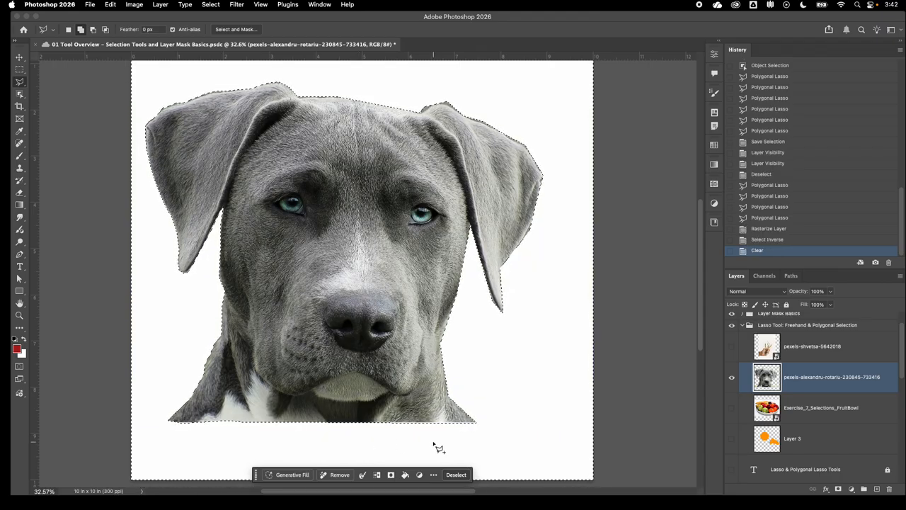
pyautogui.hotkey('ctrl', 'd')
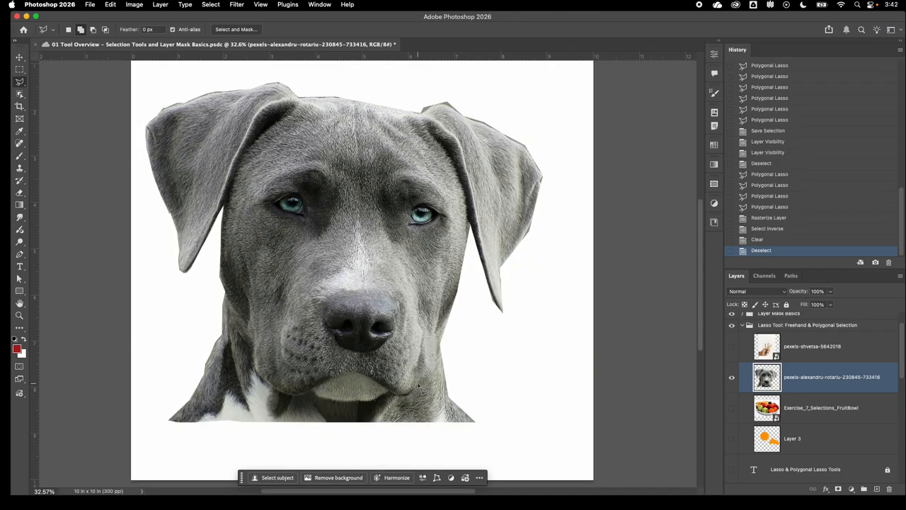
# Scale the cut-out dog proportionally to about 66% and reposition it around the upper middle of the white canvas.
pyautogui.press('v')
pyautogui.moveTo(364, 308); pyautogui.dragTo(376, 325)
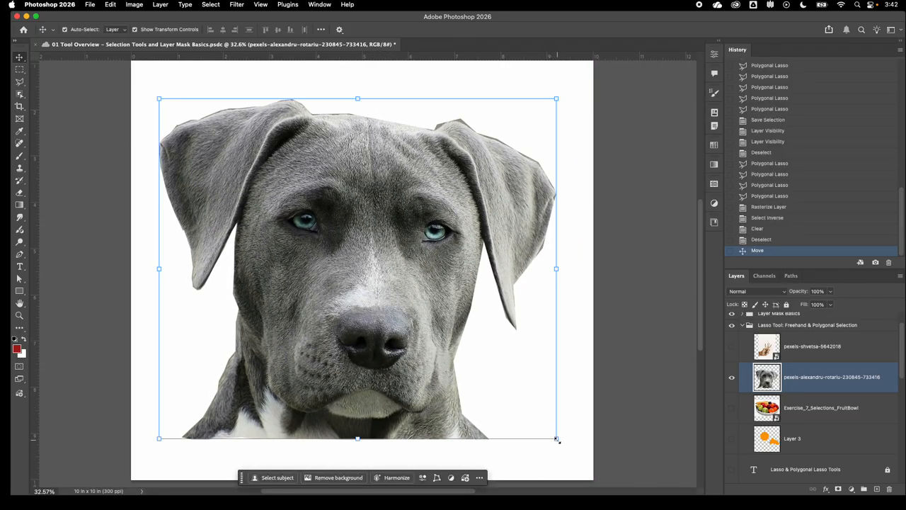
pyautogui.moveTo(556, 438); pyautogui.dragTo(421, 322)
pyautogui.moveTo(303, 254); pyautogui.dragTo(348, 293)
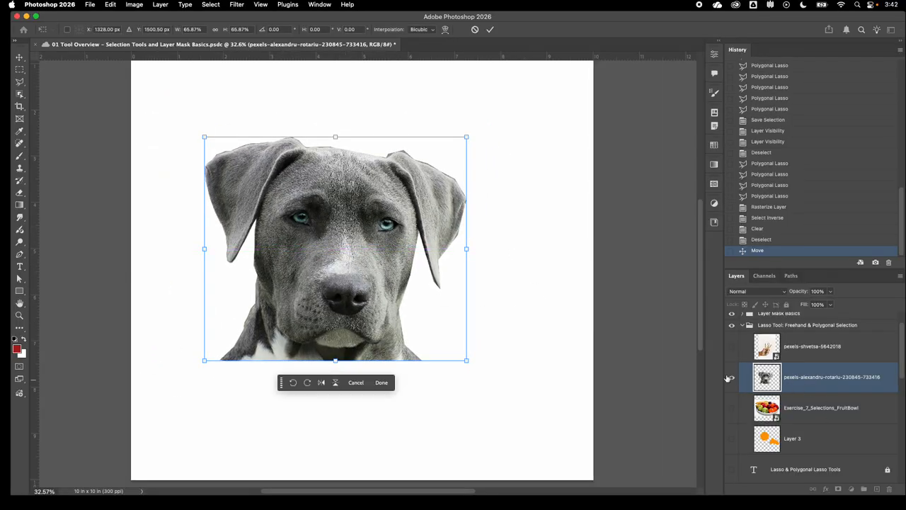
pyautogui.scroll(2, 796, 376)
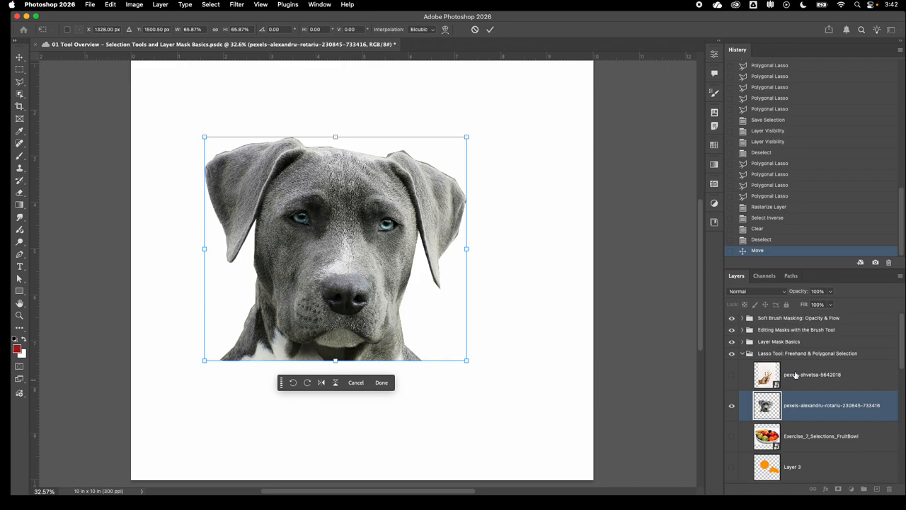